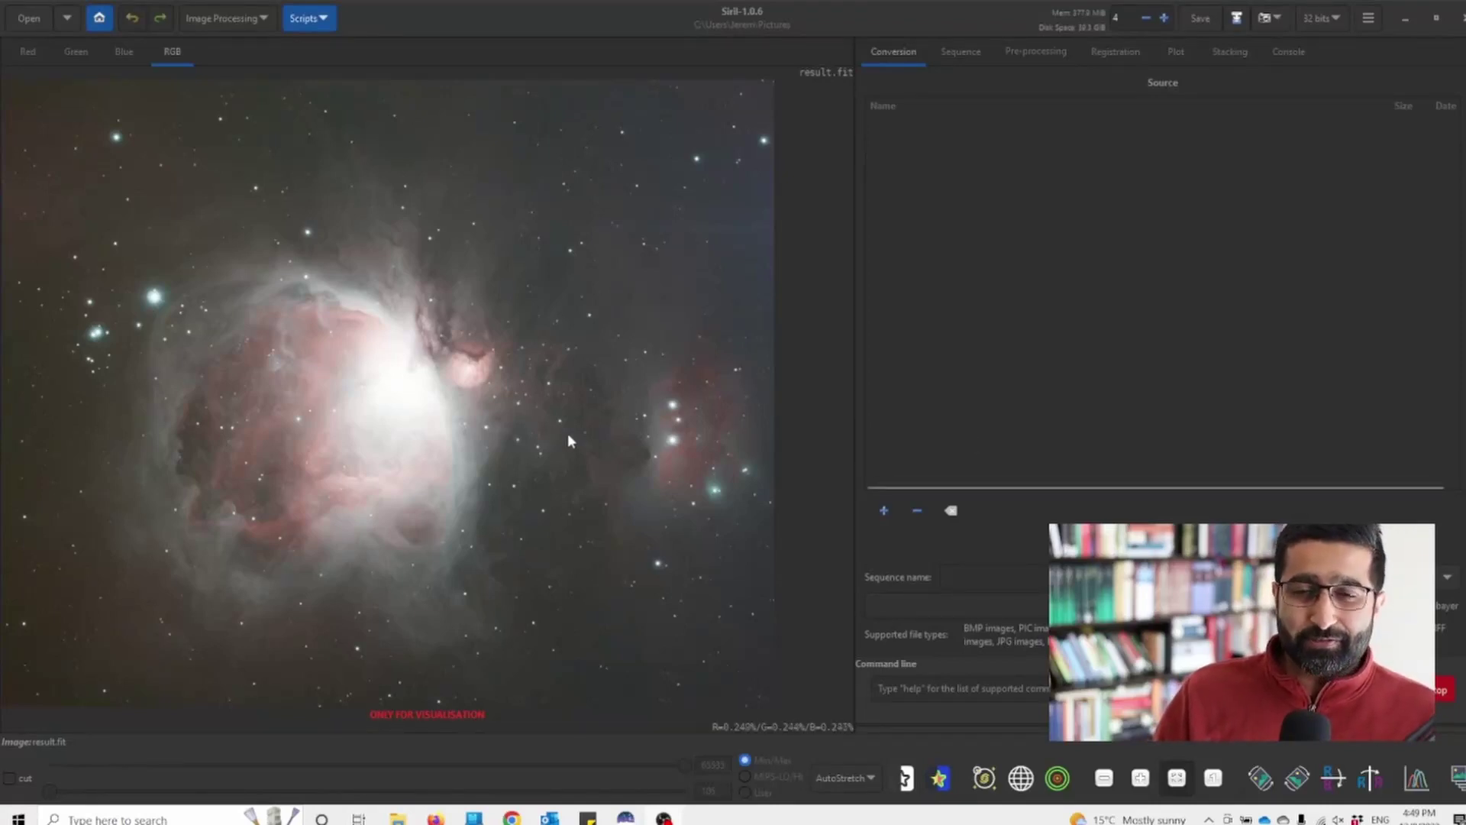
# Open Siril's Image Processing menu from the toolbar.
pyautogui.click(241, 23)
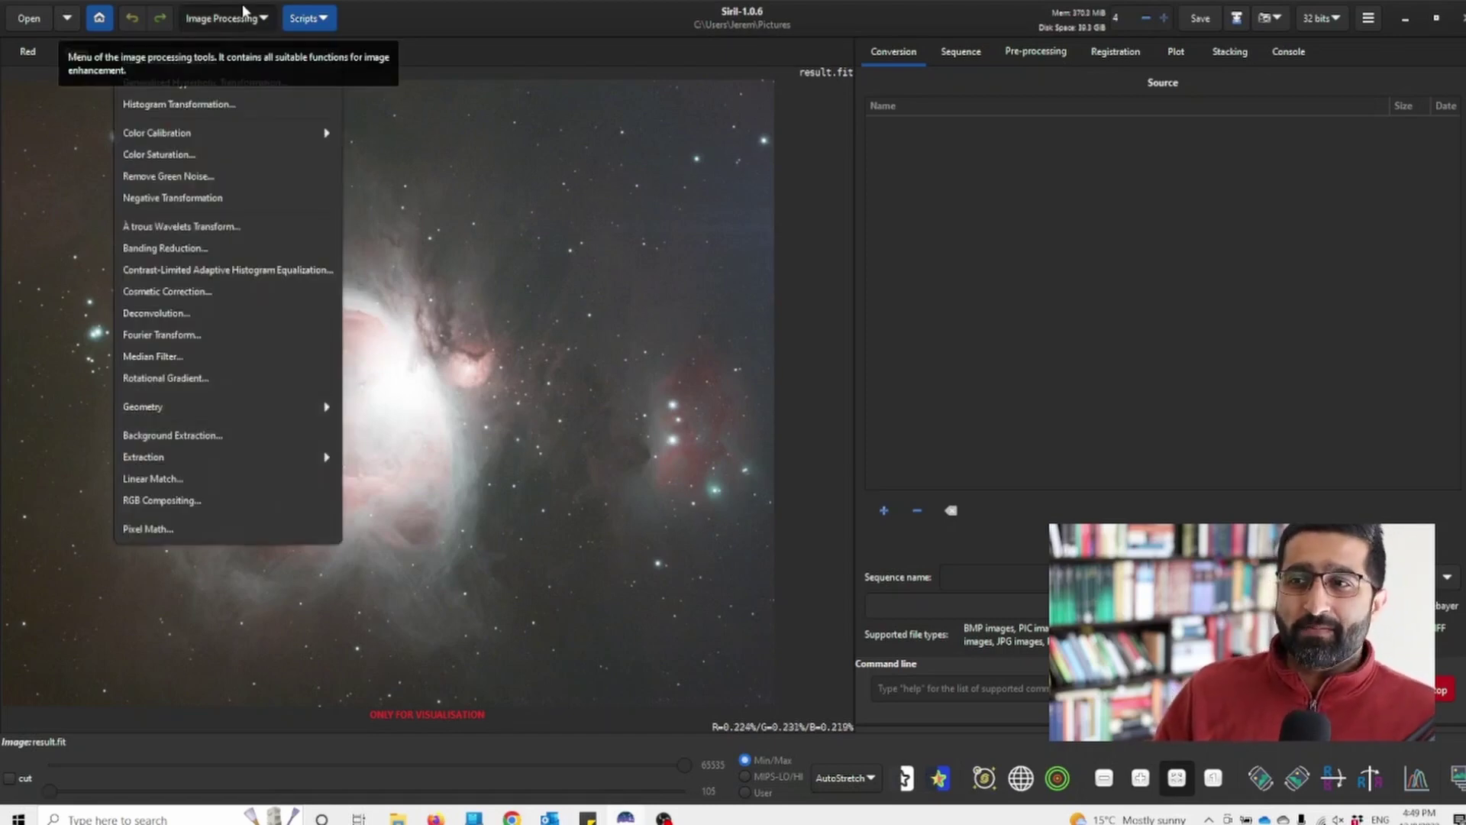
# Open Background Extraction and move its dialog up so Compute Background is visible.
pyautogui.click(191, 435)
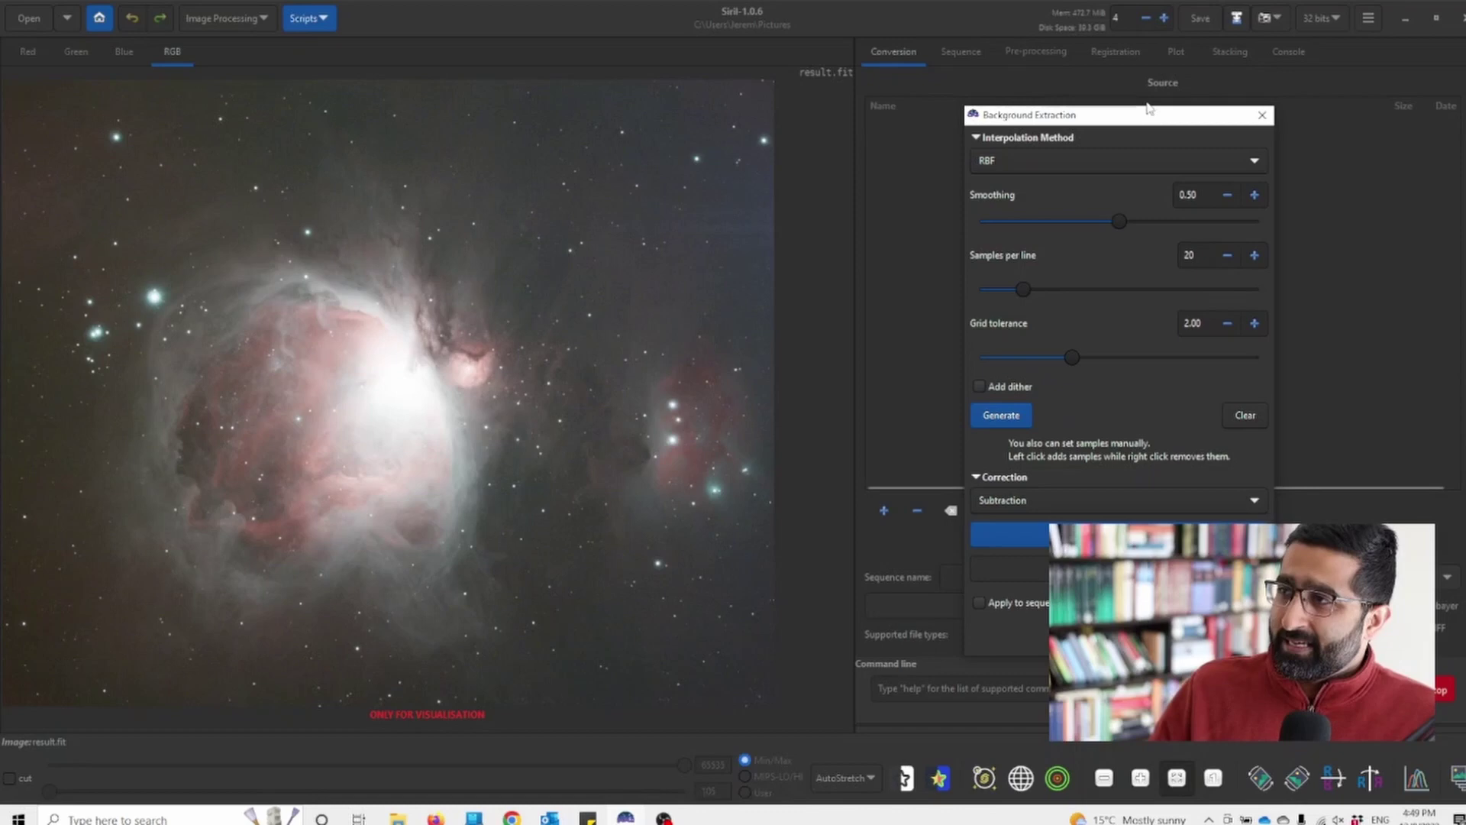
pyautogui.moveTo(1119, 119); pyautogui.dragTo(981, 87)
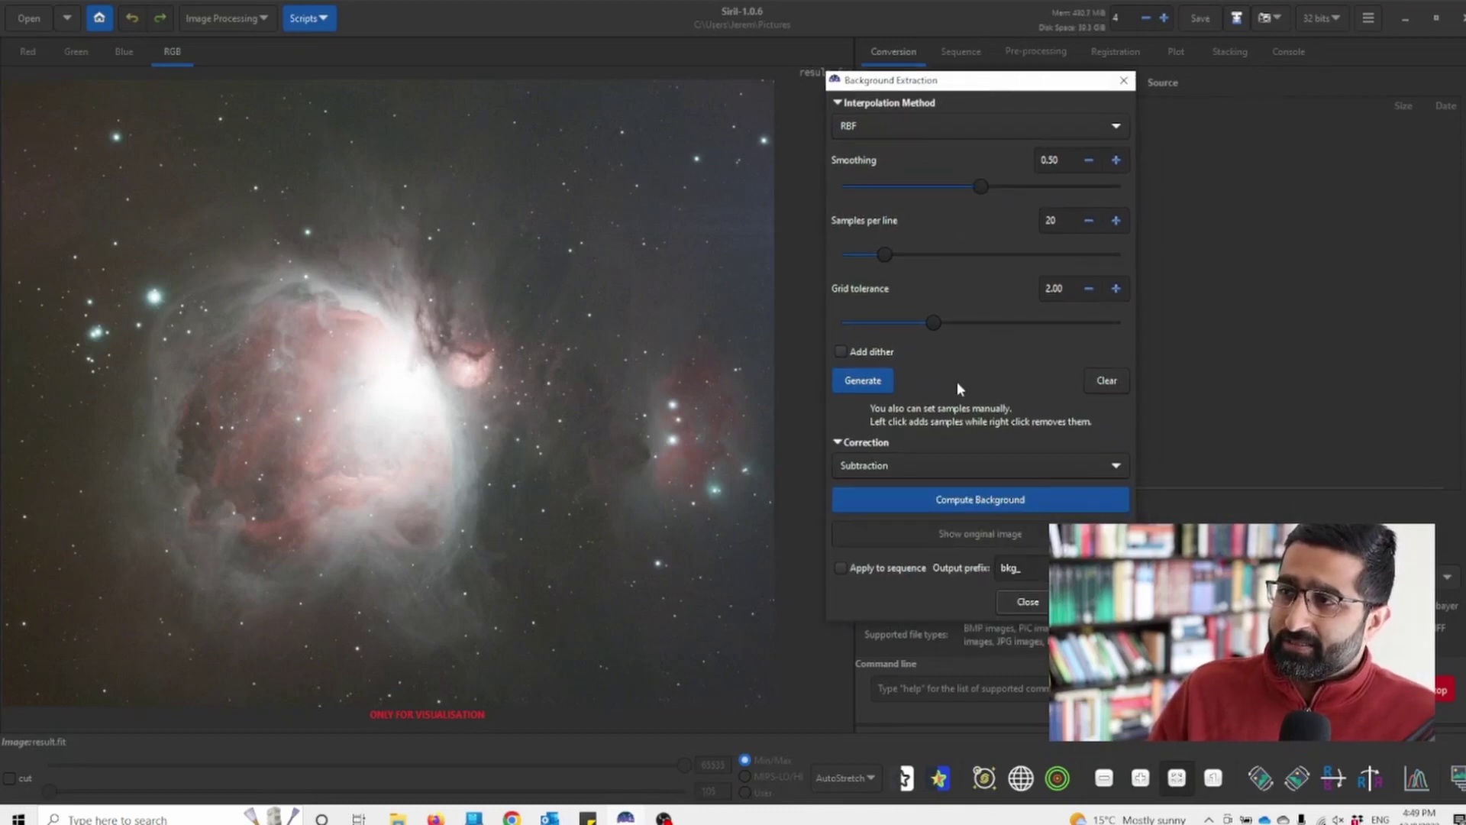
# Generate a background sample grid over the Orion image and display the Red channel.
pyautogui.click(849, 383)
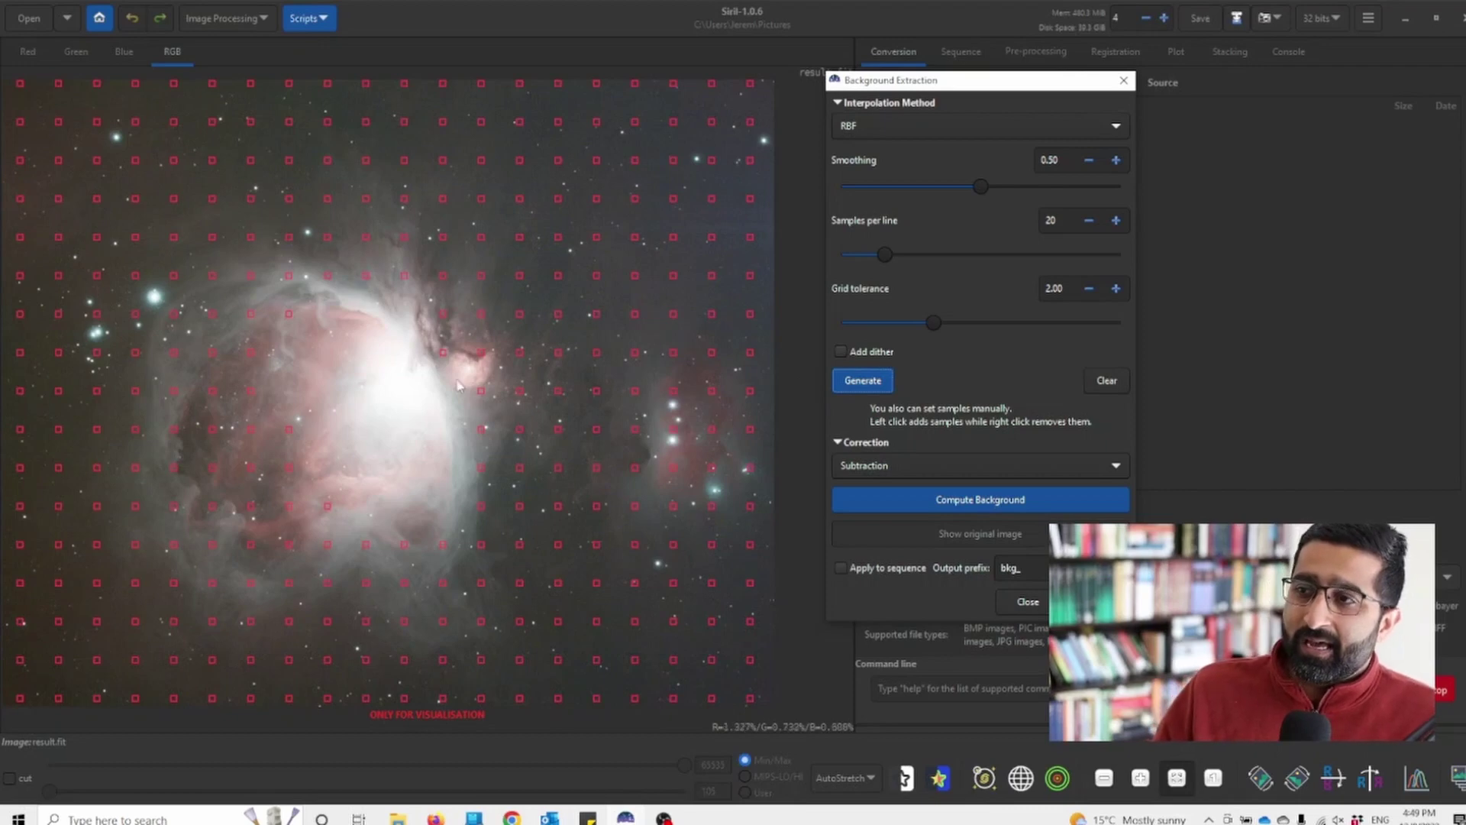
pyautogui.click(26, 51)
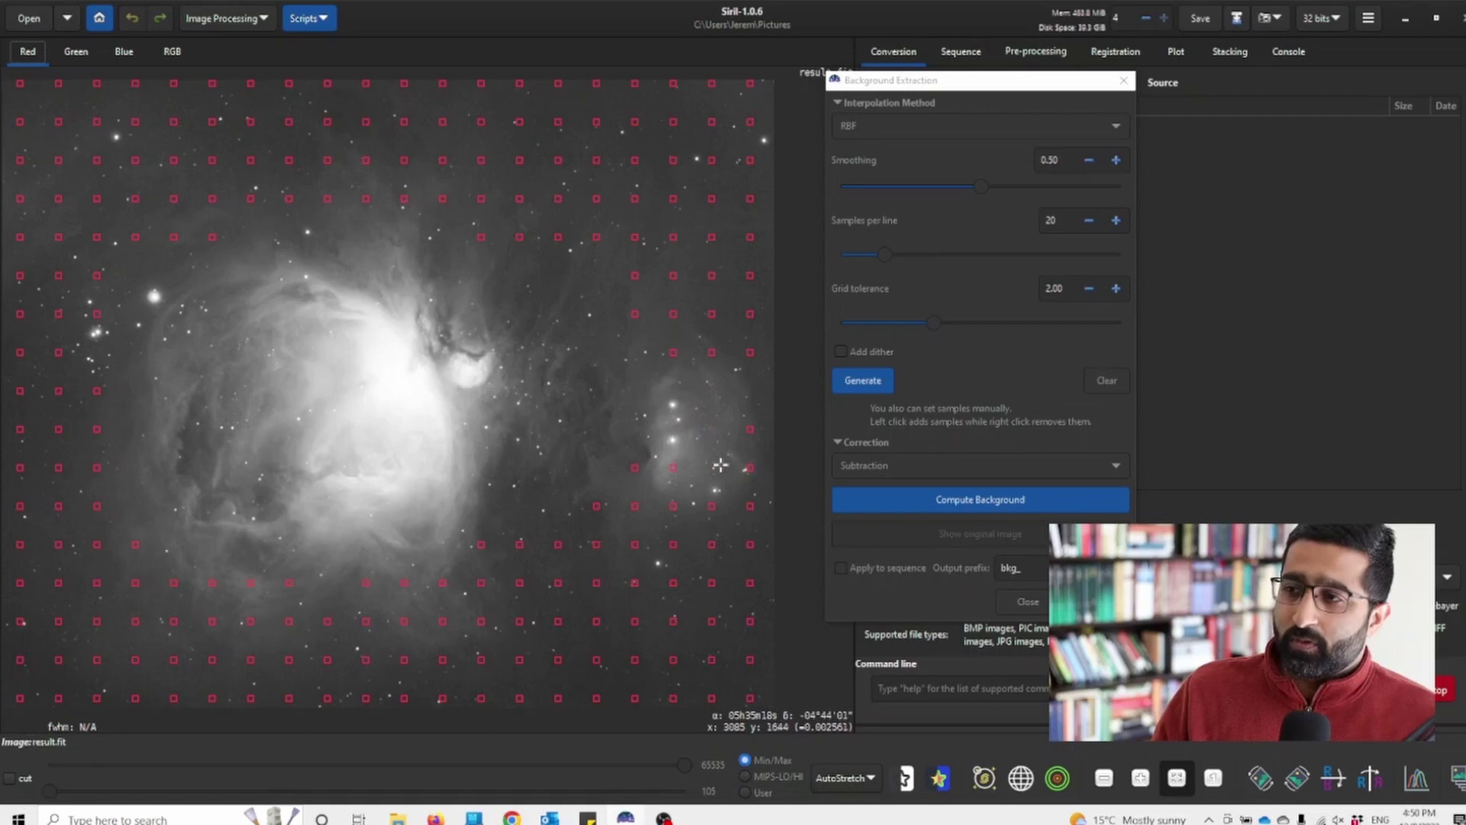
# Delete the three sample points sitting on the bright nebula.
pyautogui.rightClick(749, 467)
pyautogui.rightClick(749, 433)
pyautogui.rightClick(633, 463)
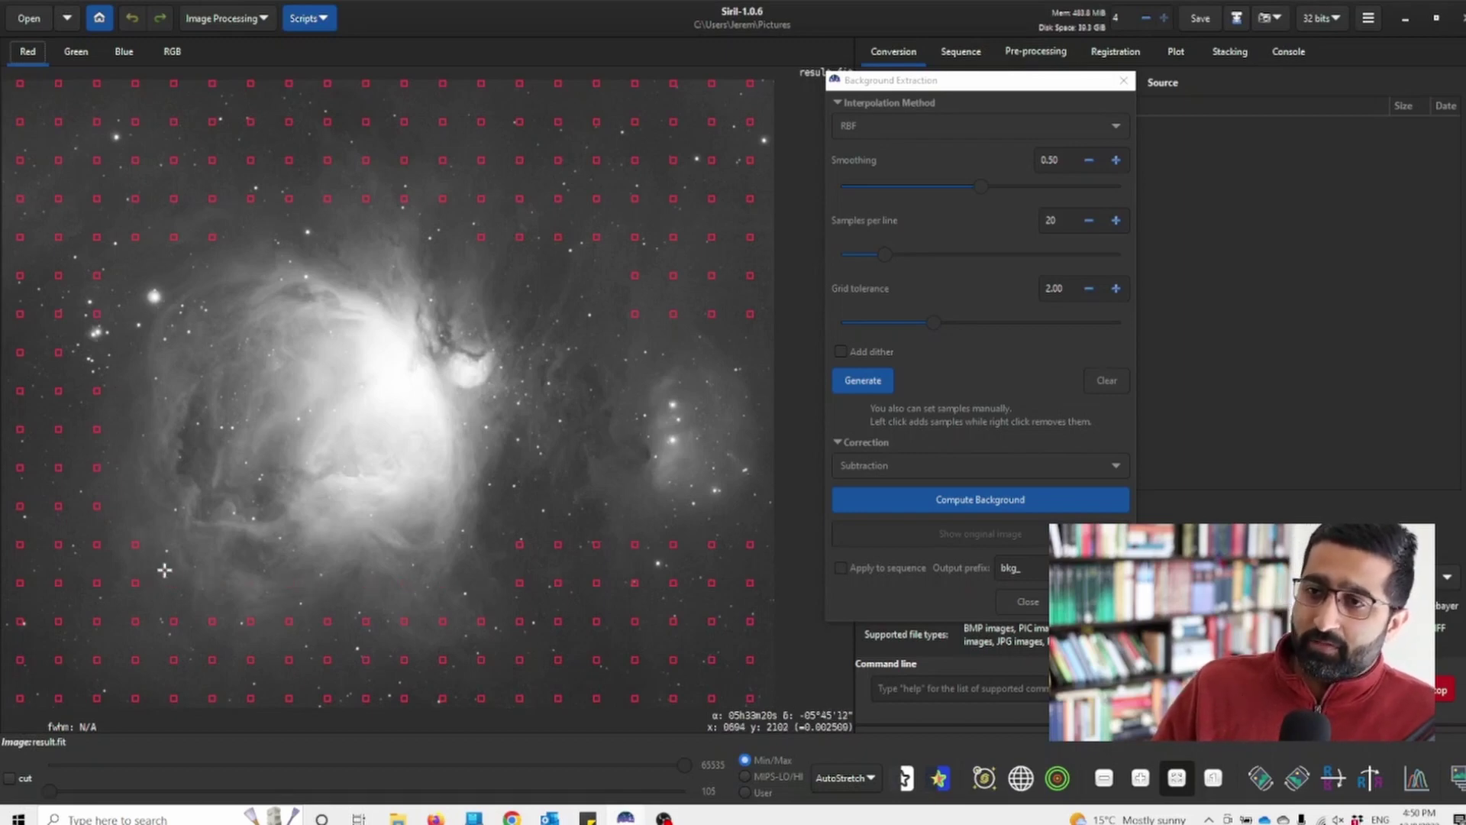
# Compute and subtract the background, return to the RGB view, and move the dialog aside.
pyautogui.click(973, 501)
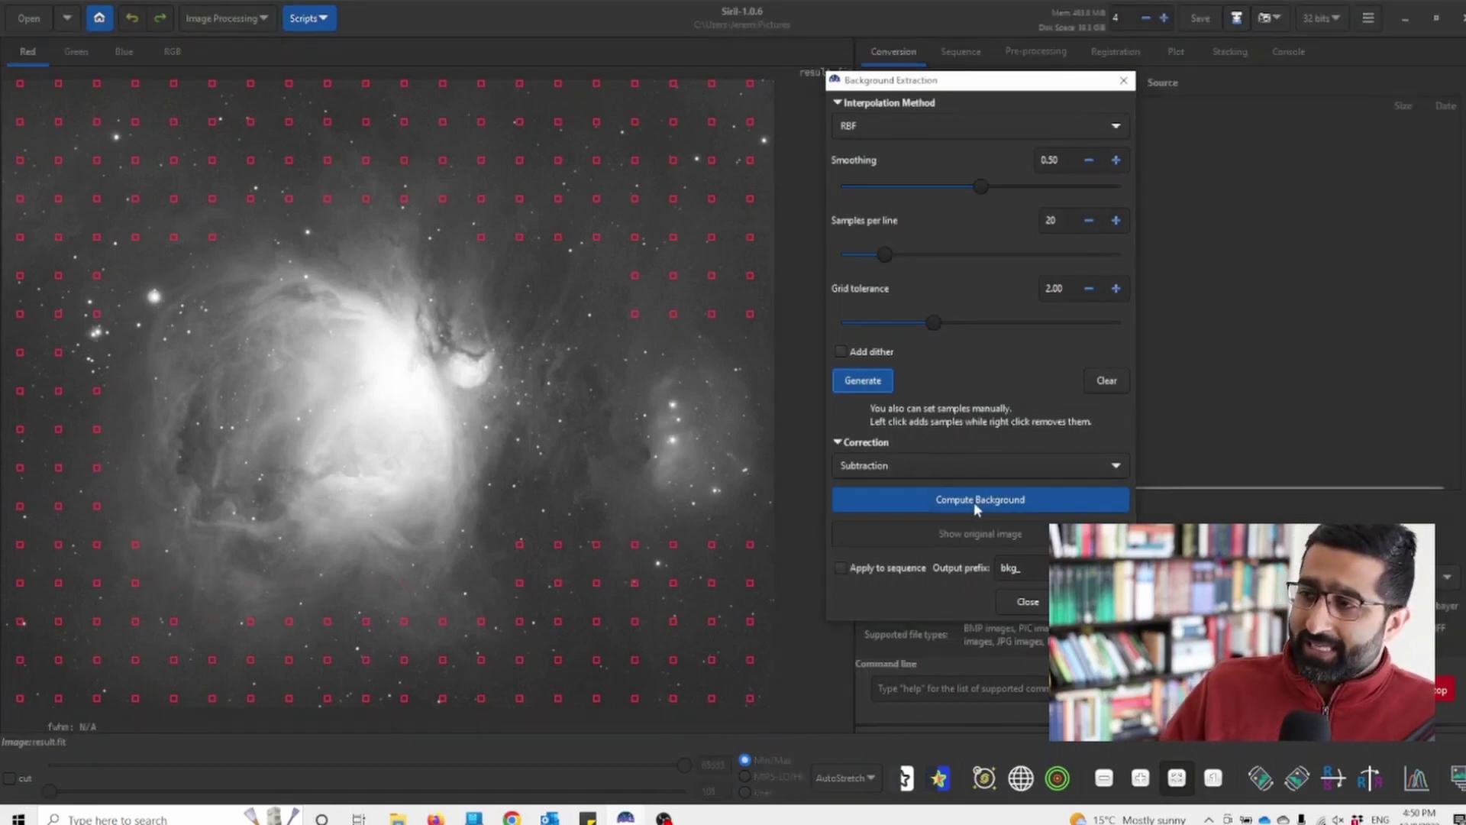
pyautogui.click(970, 501)
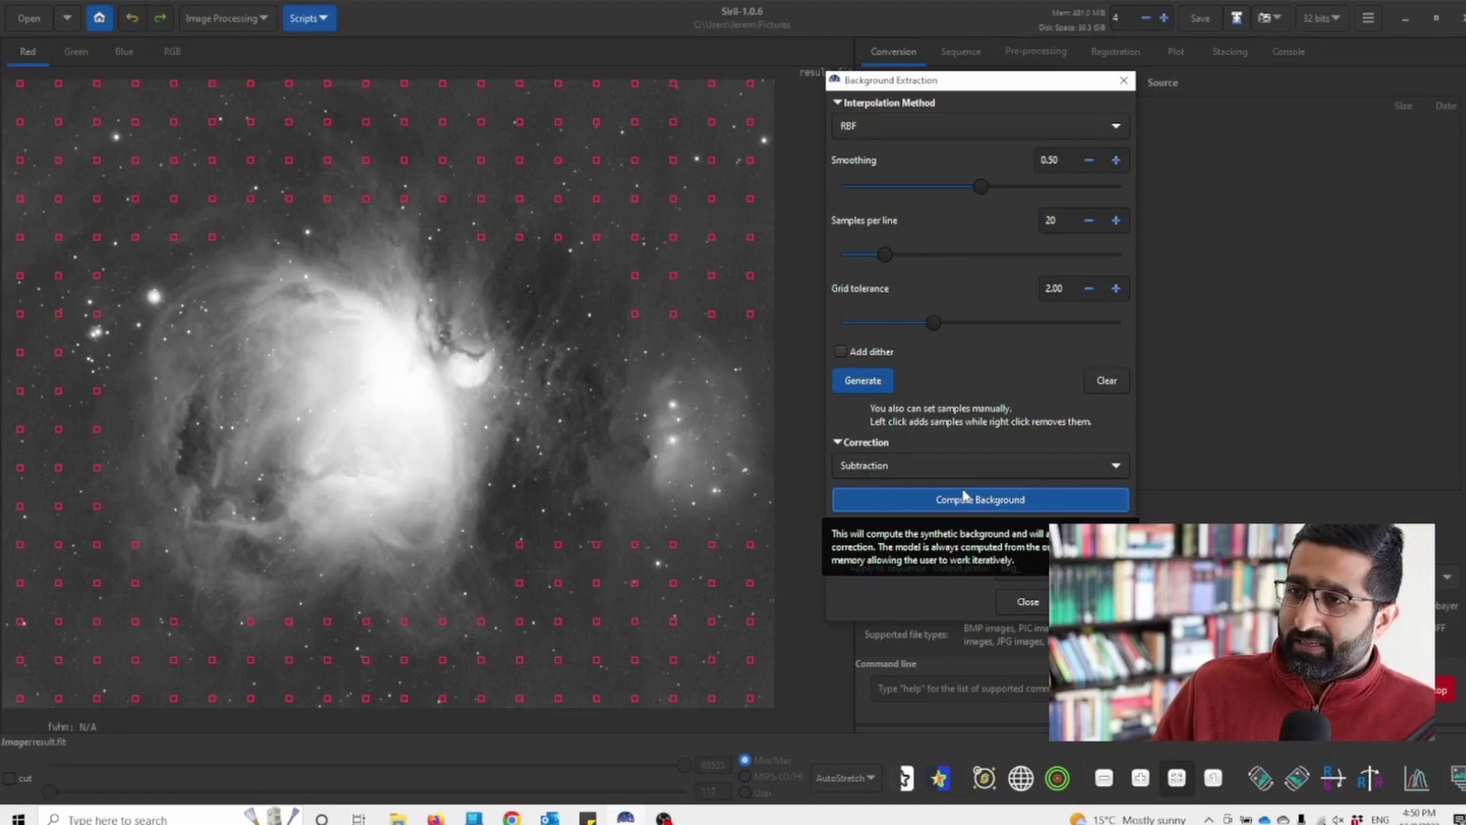
pyautogui.click(175, 51)
pyautogui.moveTo(896, 98); pyautogui.dragTo(964, 76)
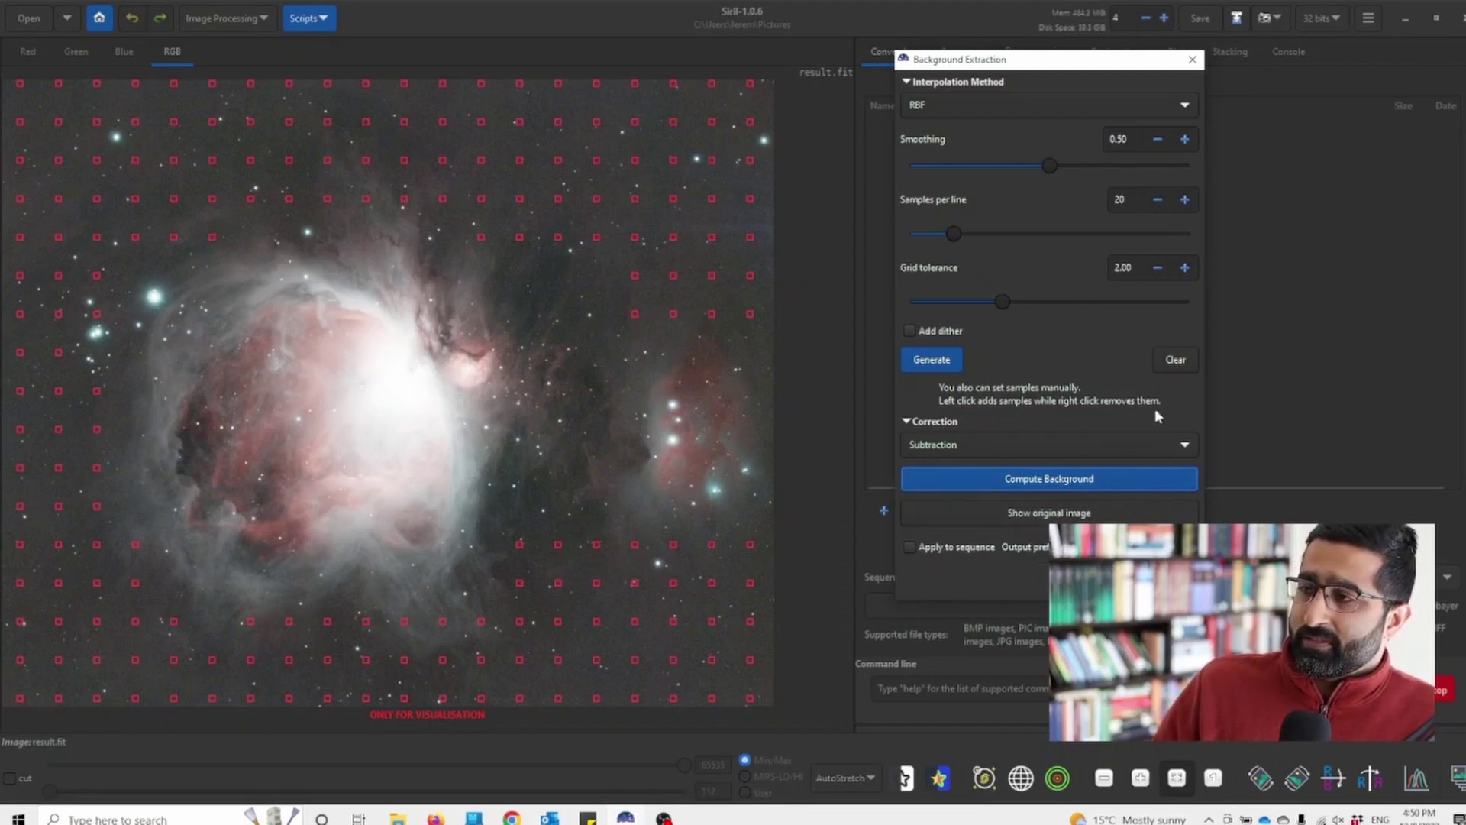
# Hide sample markers, toggle original versus corrected image twice, then close Background Extraction.
pyautogui.click(1179, 365)
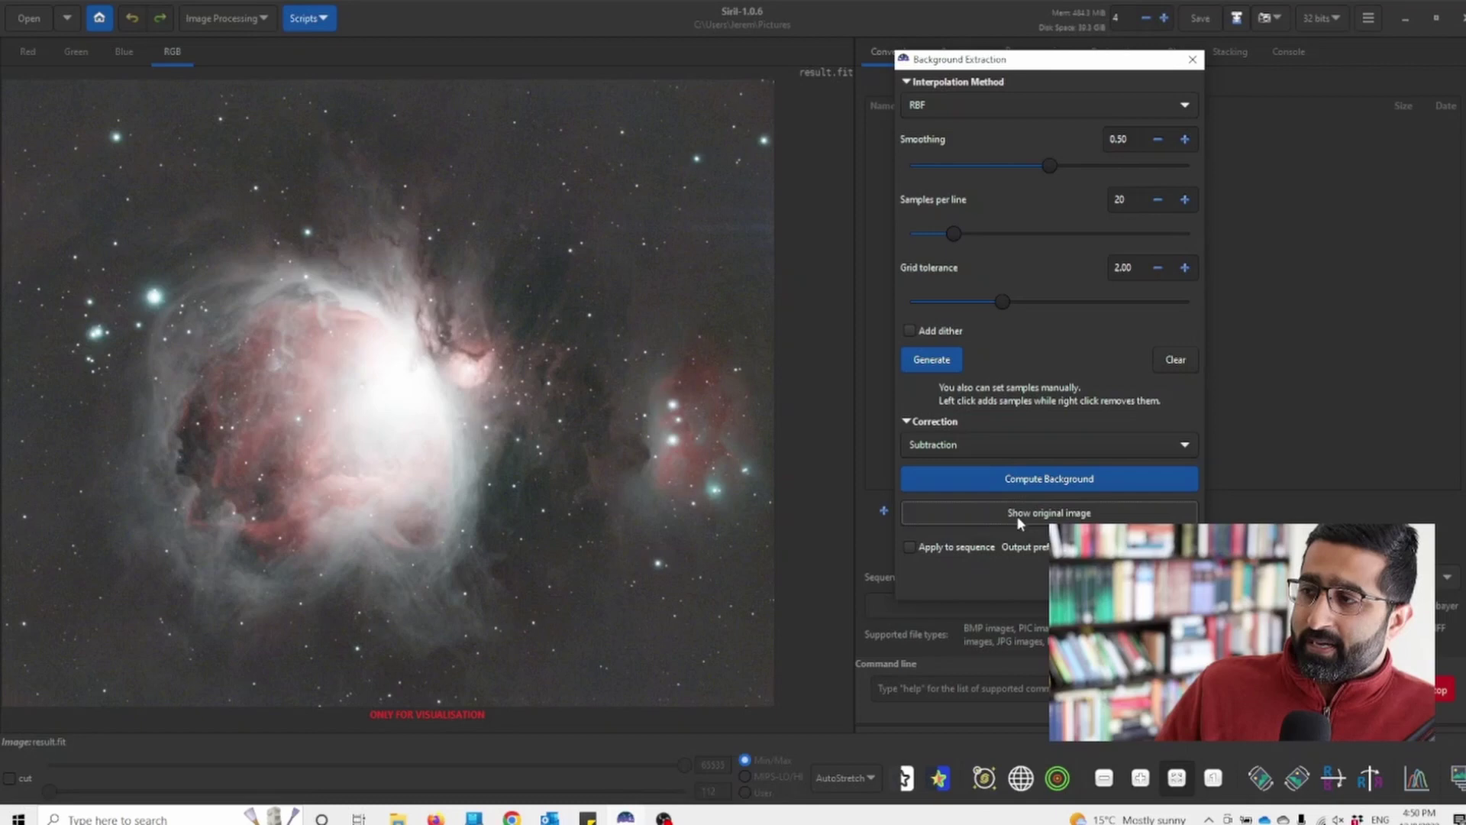
pyautogui.click(1018, 524)
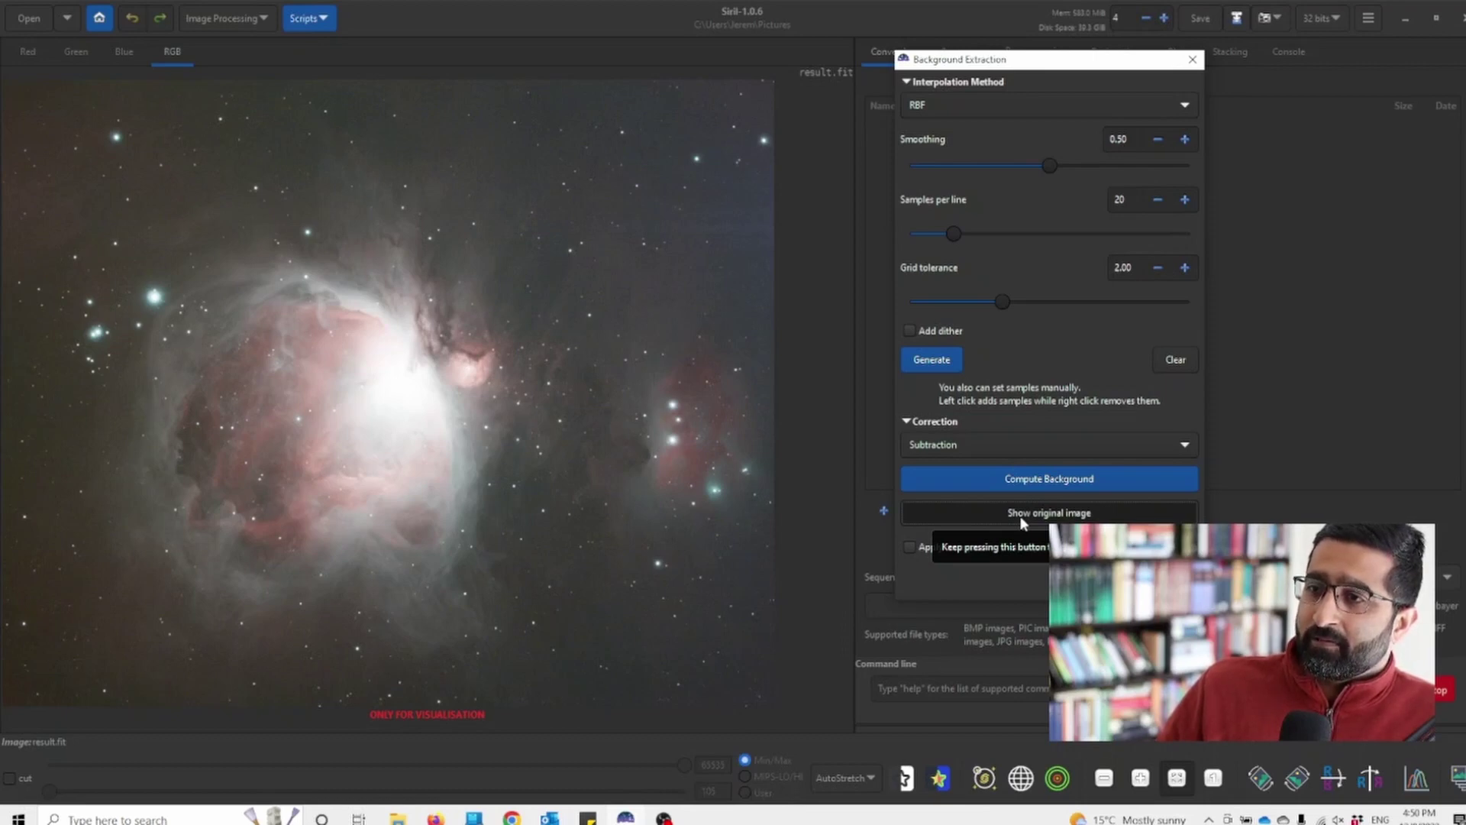
pyautogui.click(1024, 523)
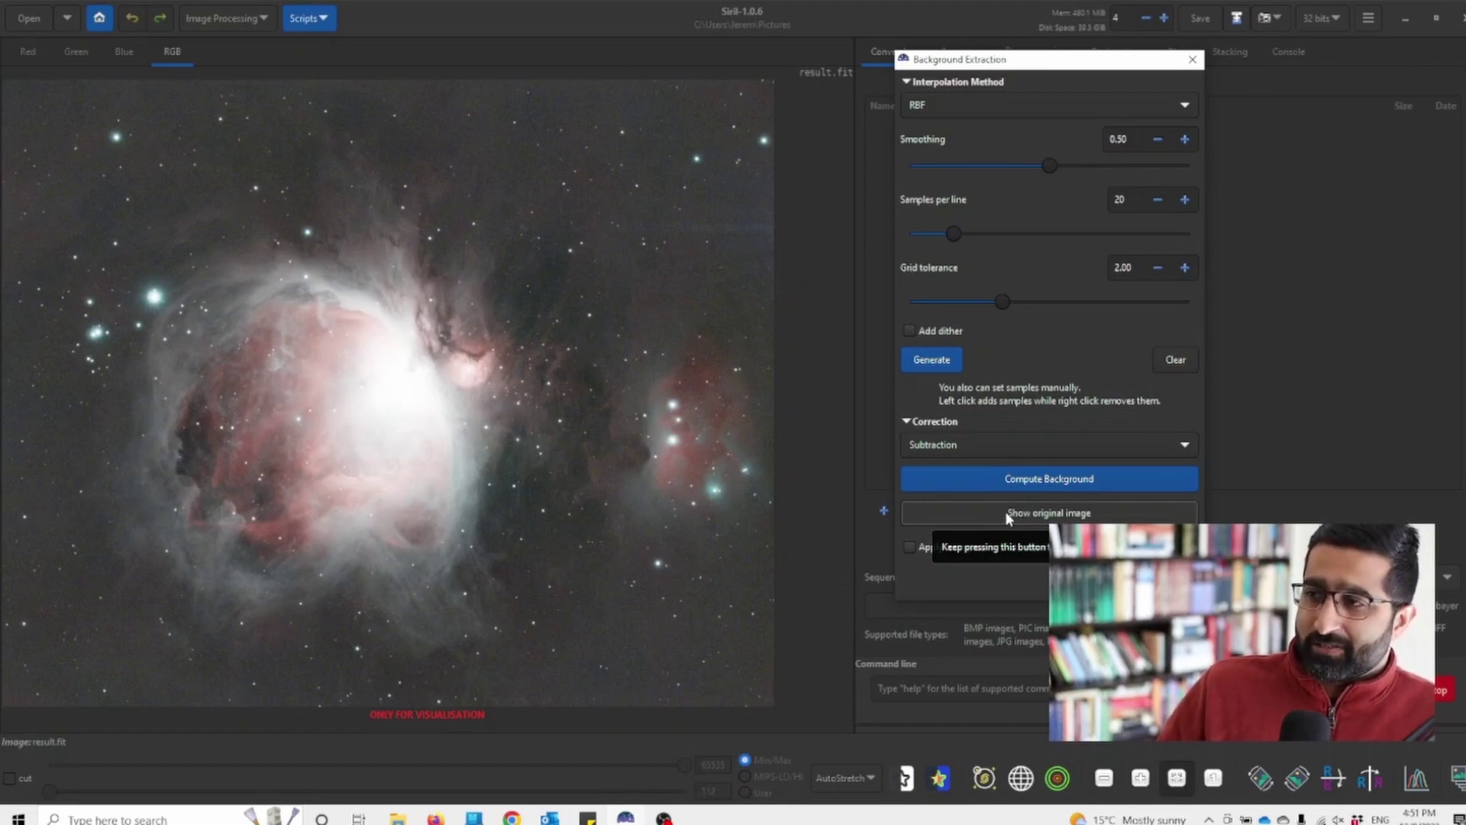
pyautogui.click(1005, 512)
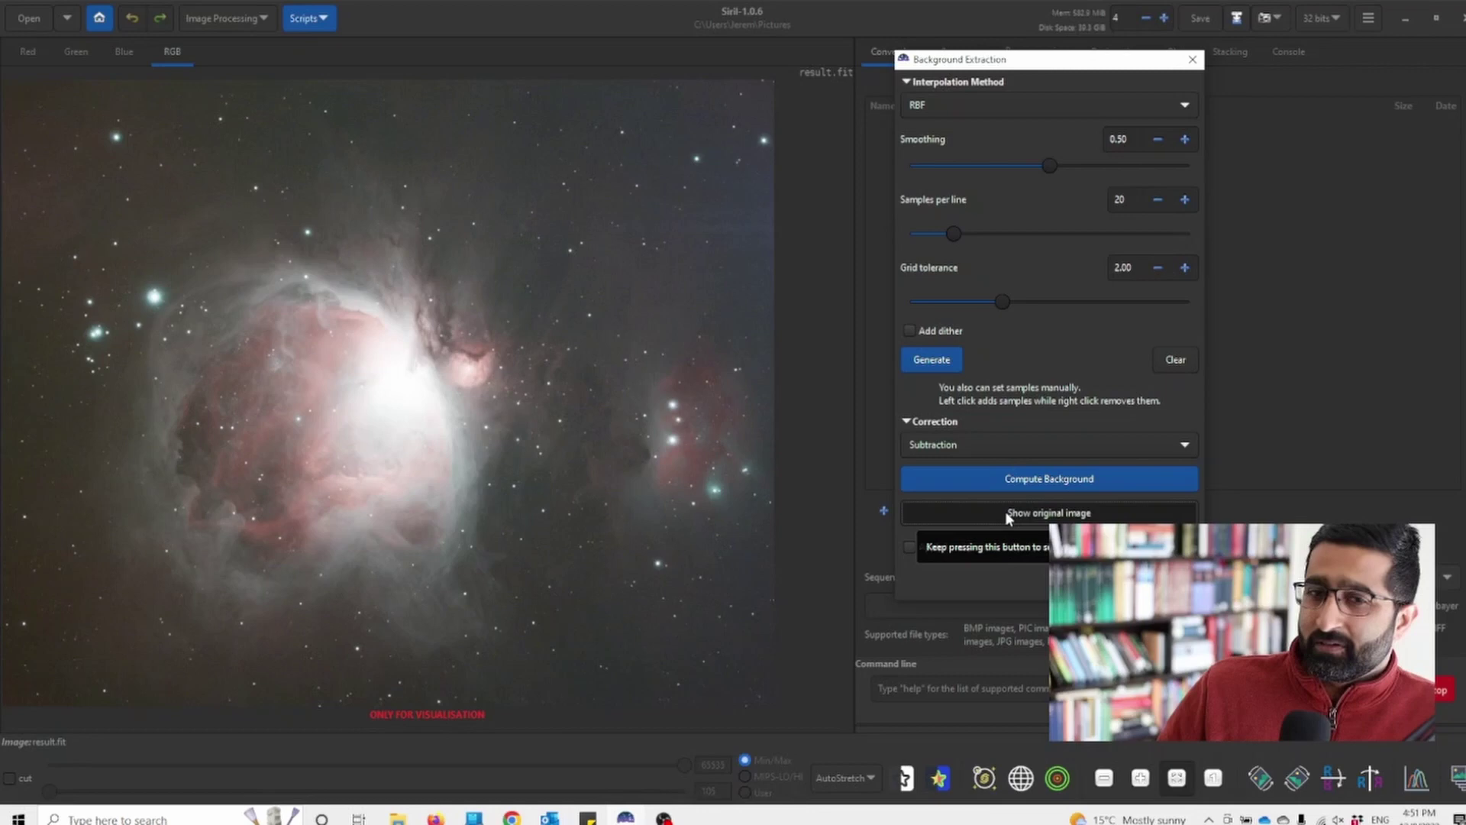
pyautogui.click(1005, 511)
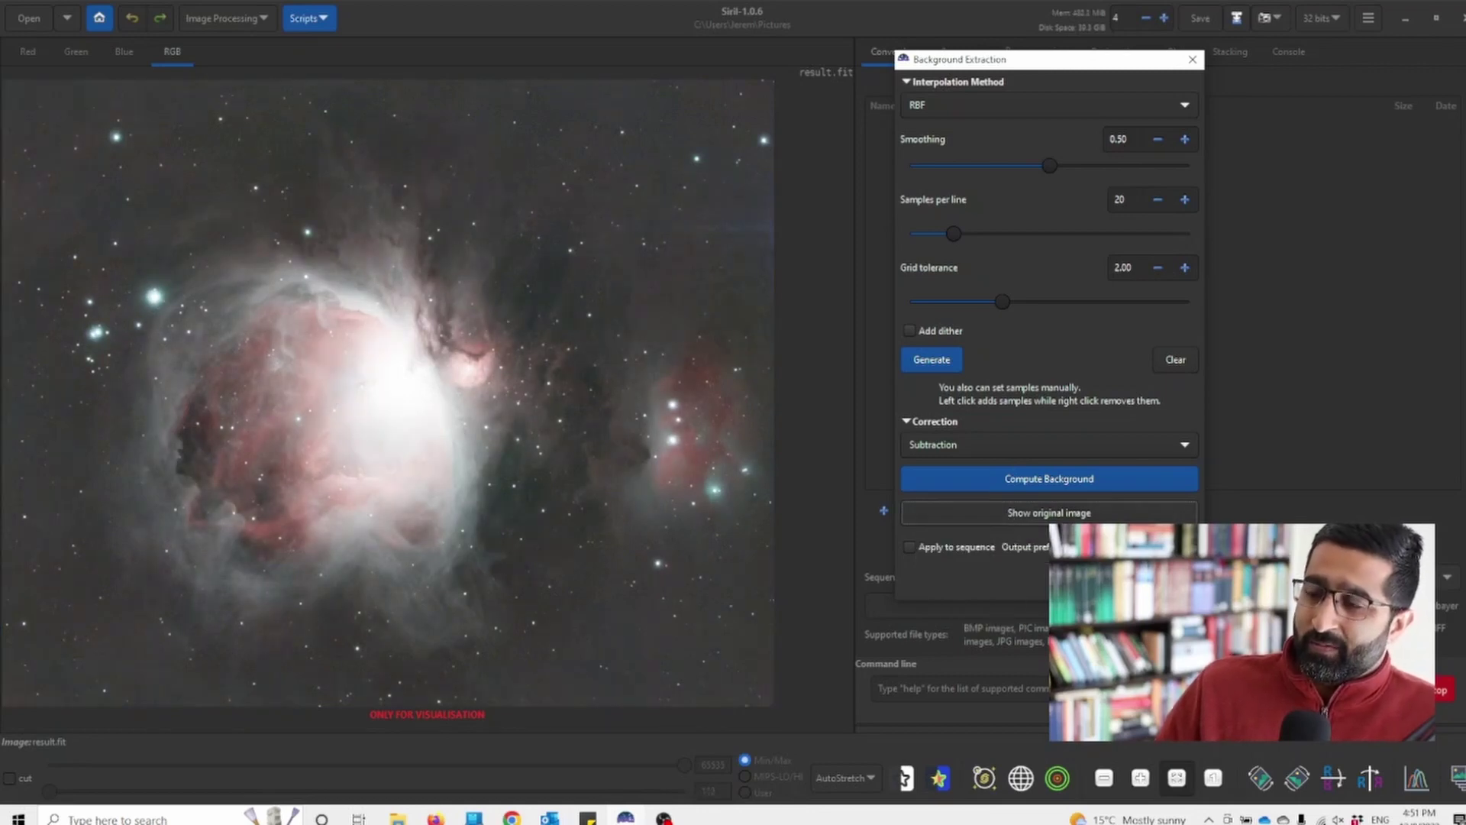
pyautogui.click(1192, 58)
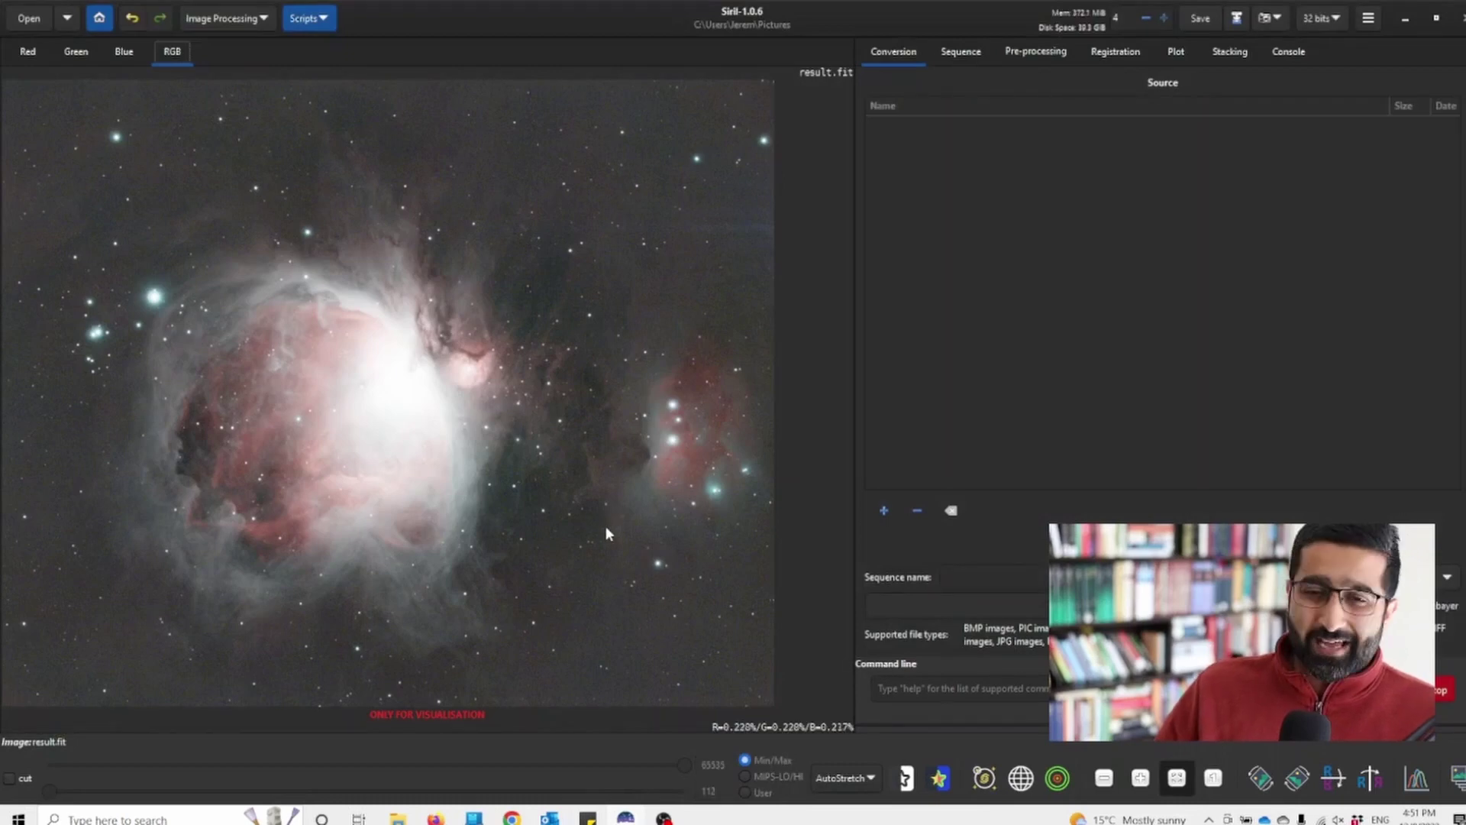